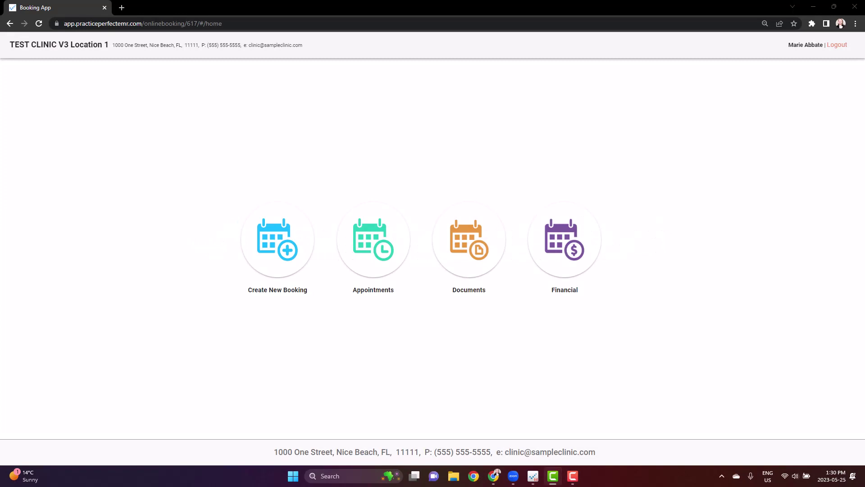
# Step: Check the EMR software version (3.0.0.617) from Help > About, then return to the client portal
pyautogui.click(223, 274)
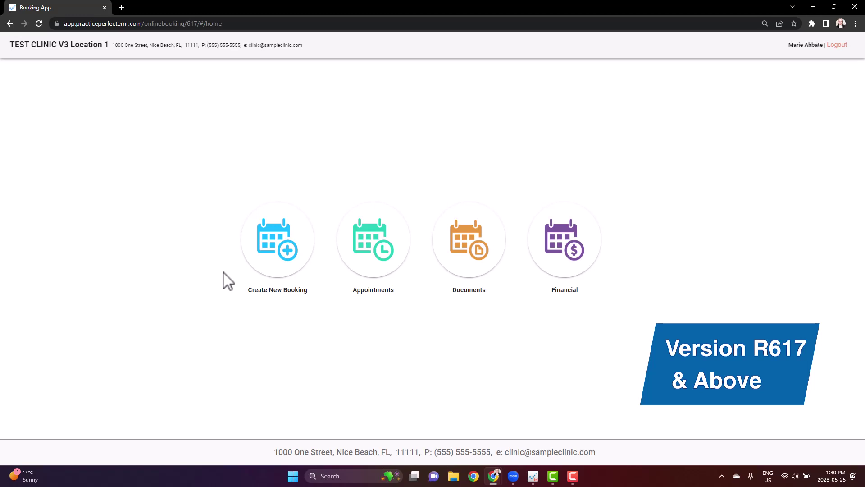
pyautogui.click(534, 477)
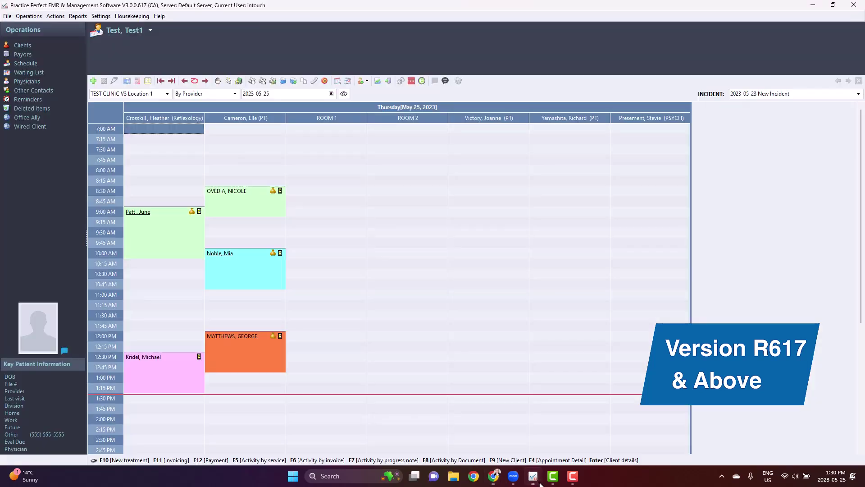
pyautogui.click(160, 17)
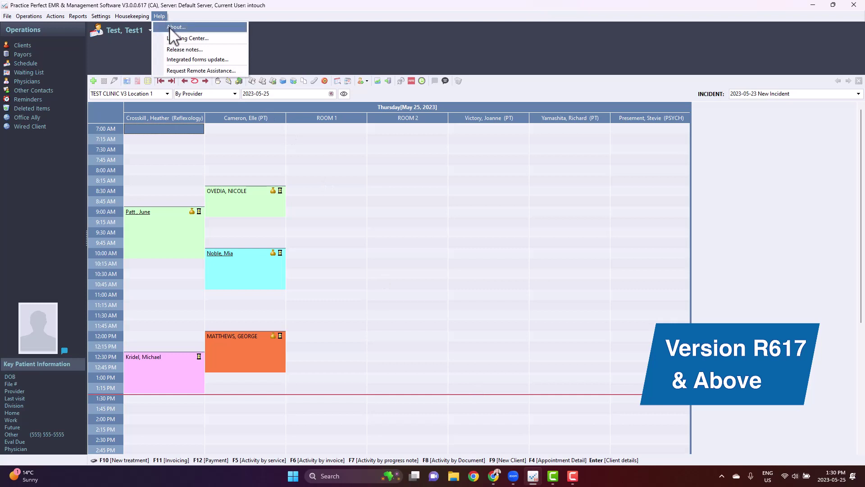
pyautogui.click(170, 30)
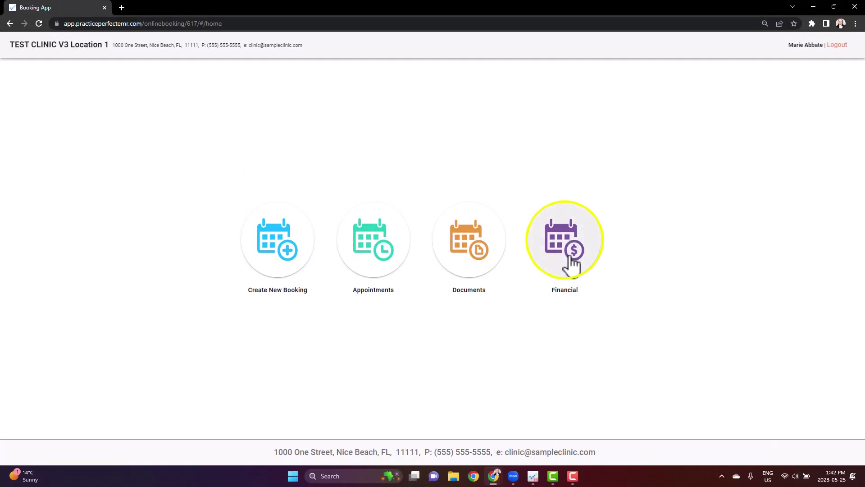
# Step: Show the client's Financial Payments tab listing the May 24 2023 payments of $2.00 and $1.00
pyautogui.click(573, 266)
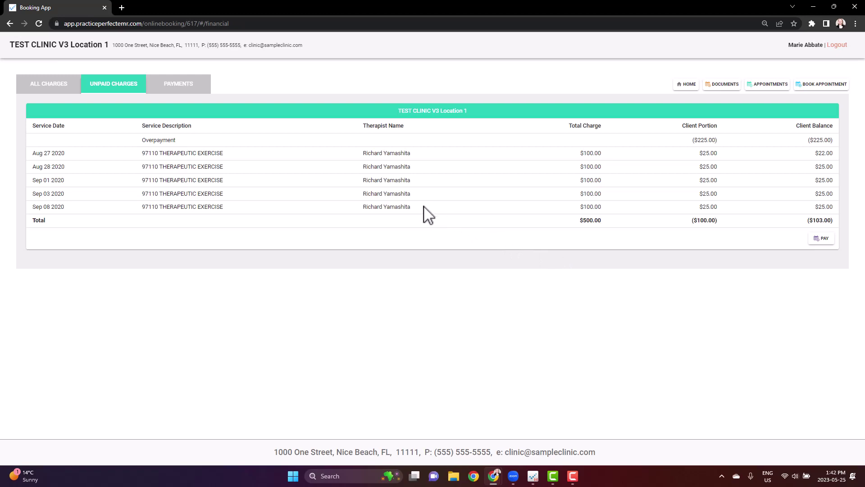
pyautogui.click(45, 97)
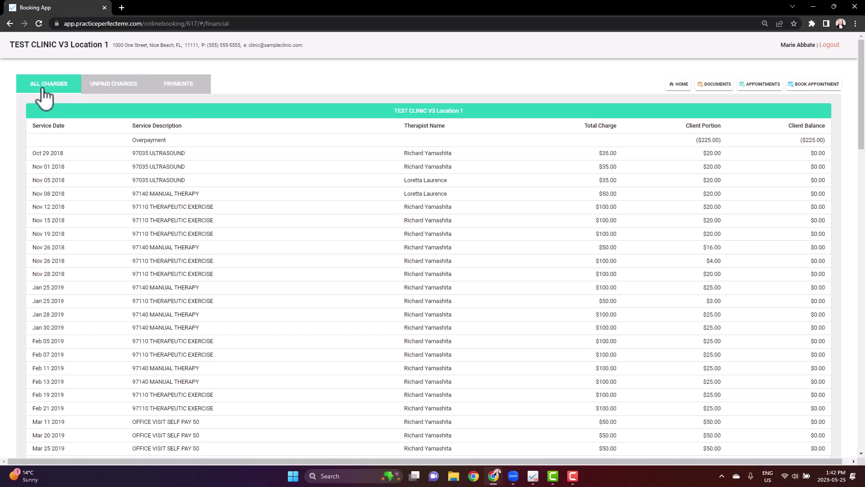
pyautogui.click(190, 97)
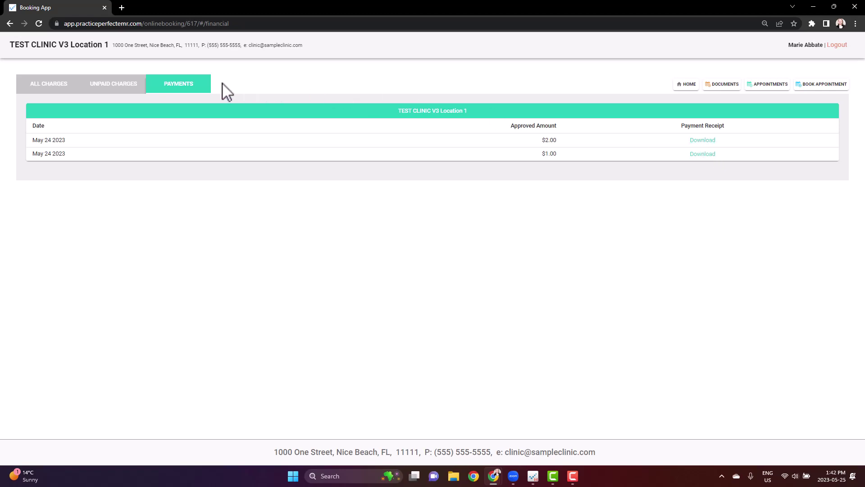
# Step: Go back to Unpaid Charges and start paying the outstanding balance with PAY
pyautogui.click(128, 89)
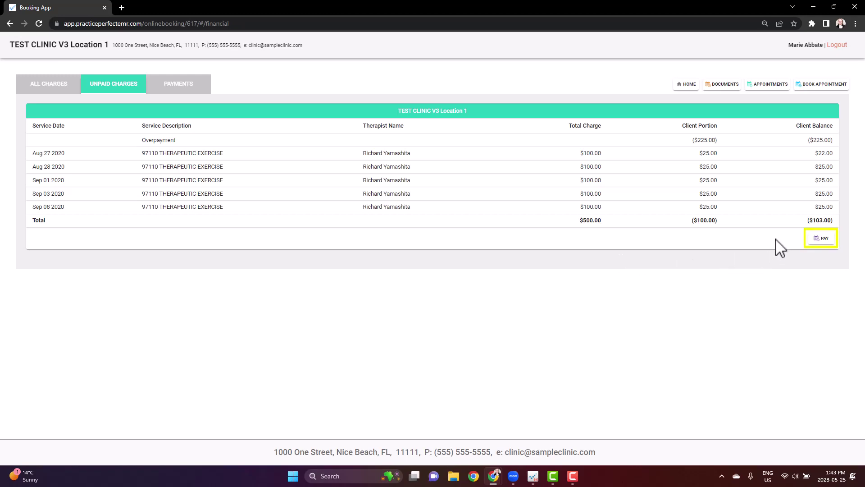
pyautogui.click(821, 239)
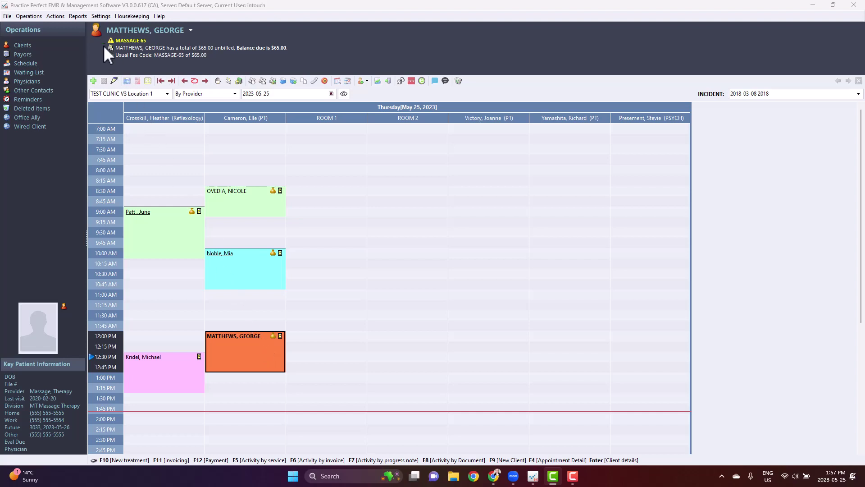
# Step: Open Settings > Customize Web Client Portal and keep financial info as Total charge/Client portion
pyautogui.click(94, 17)
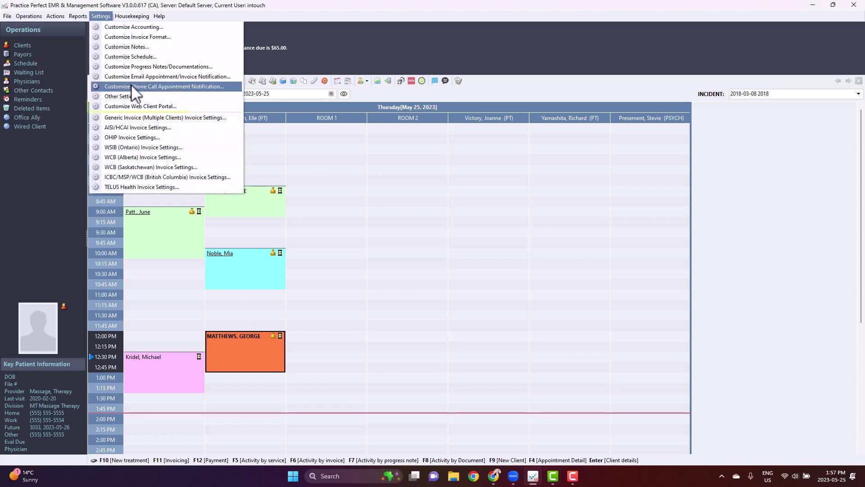
pyautogui.click(144, 107)
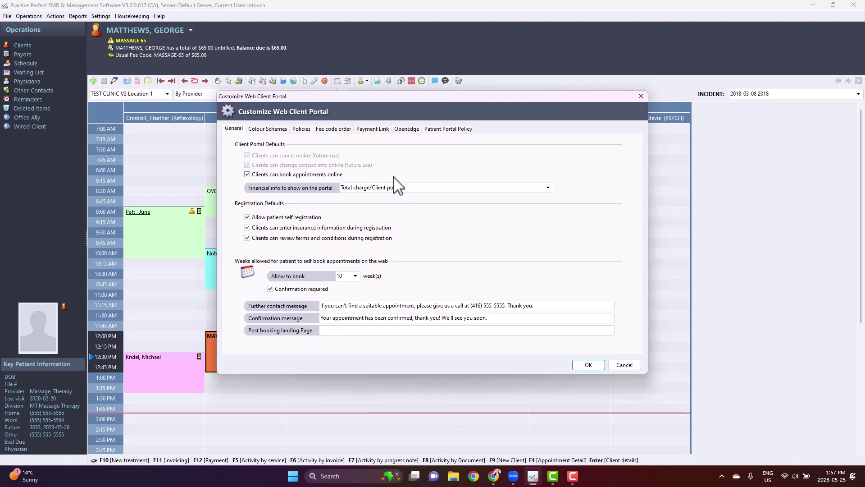
pyautogui.click(549, 188)
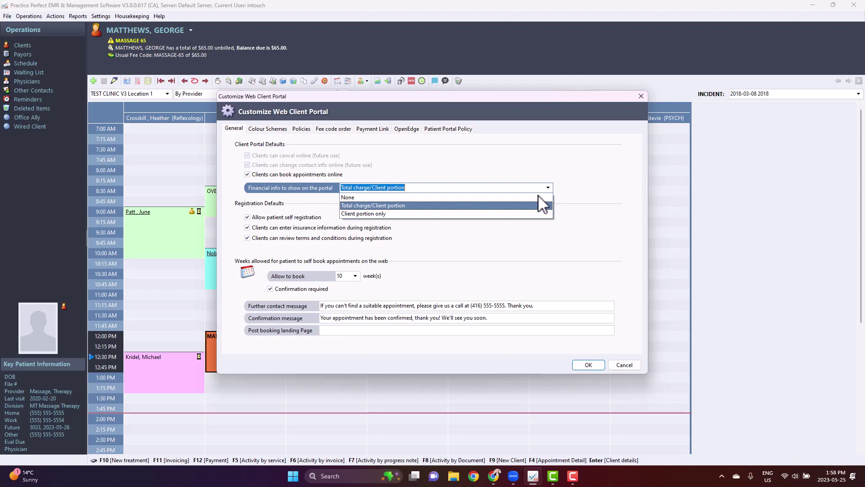
pyautogui.click(548, 188)
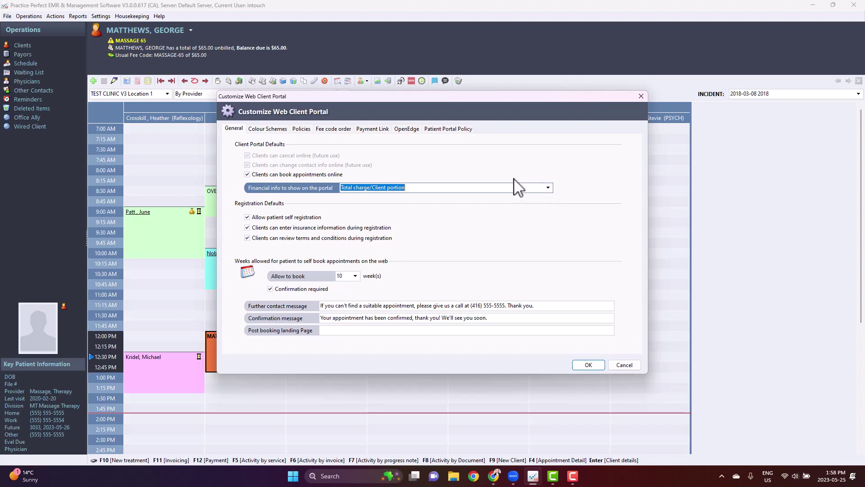
# Step: Review the Payment Link tab's Portal Payment Wording and Portal Payment Website fields
pyautogui.click(373, 131)
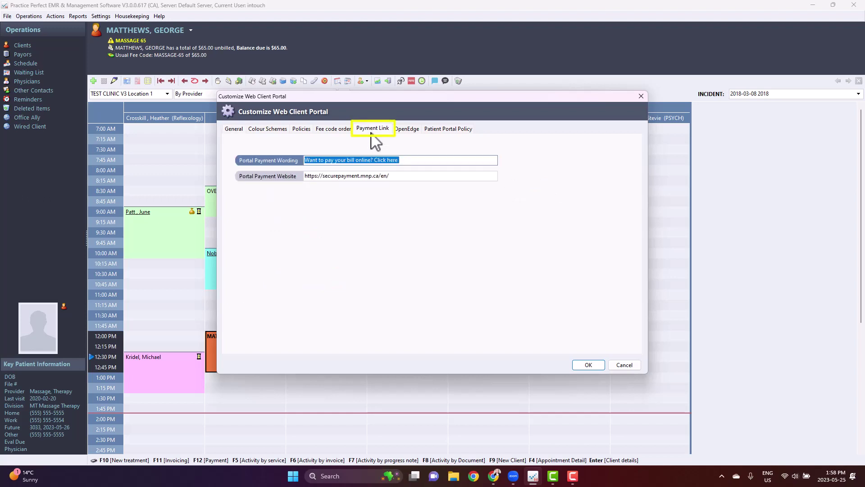
pyautogui.click(409, 158)
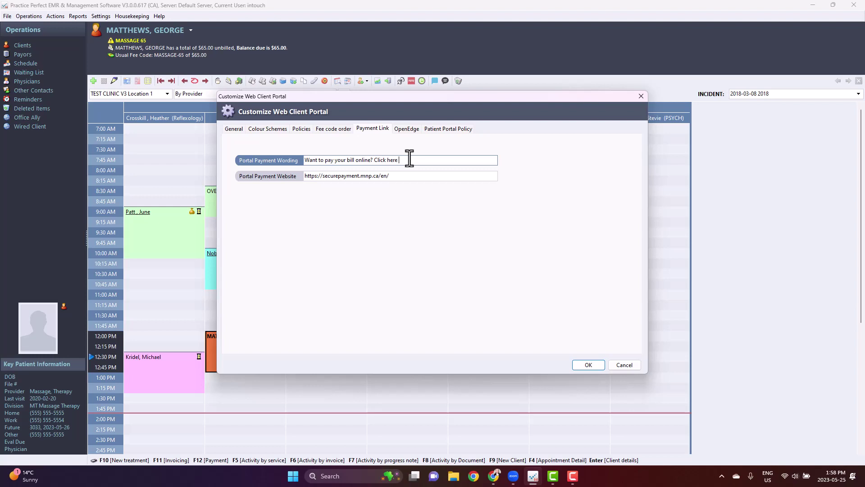
pyautogui.click(416, 176)
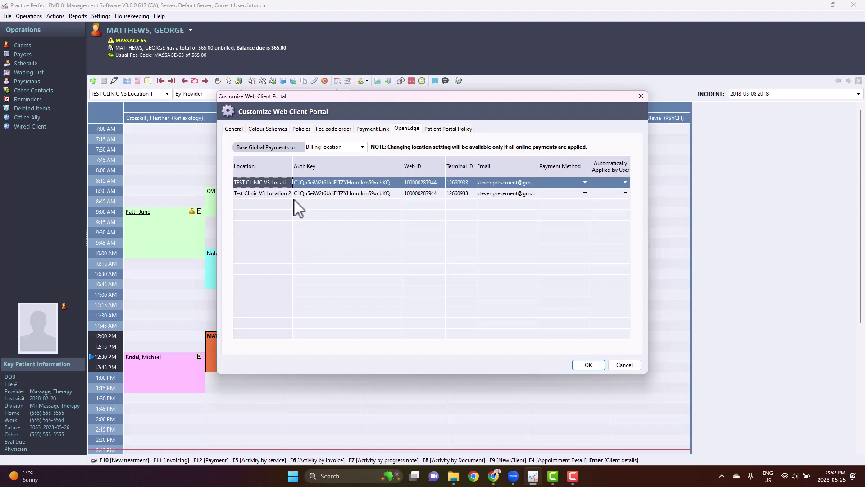
# Step: Check the first location's OpenEdge Auth Key, Web ID, Terminal ID and Email cells
pyautogui.click(309, 186)
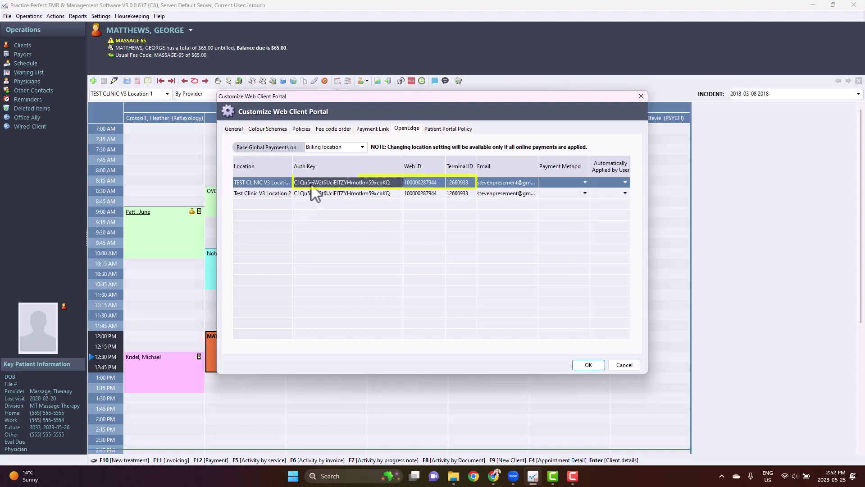
pyautogui.click(412, 184)
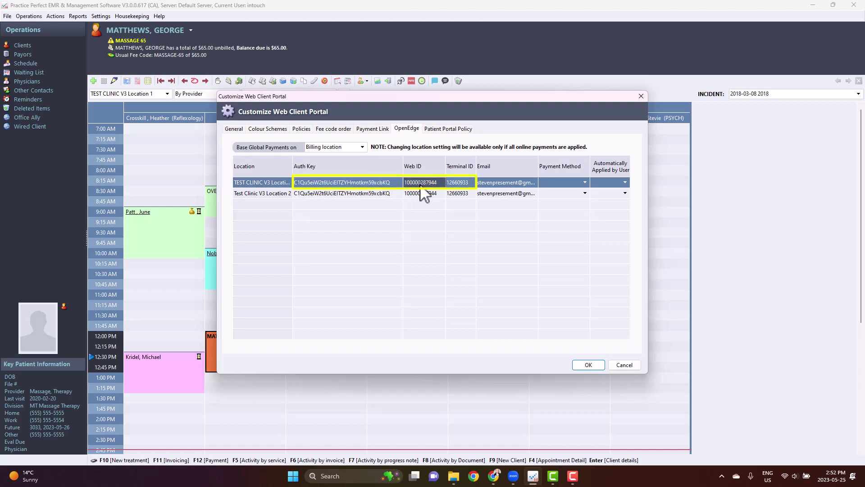
pyautogui.click(455, 187)
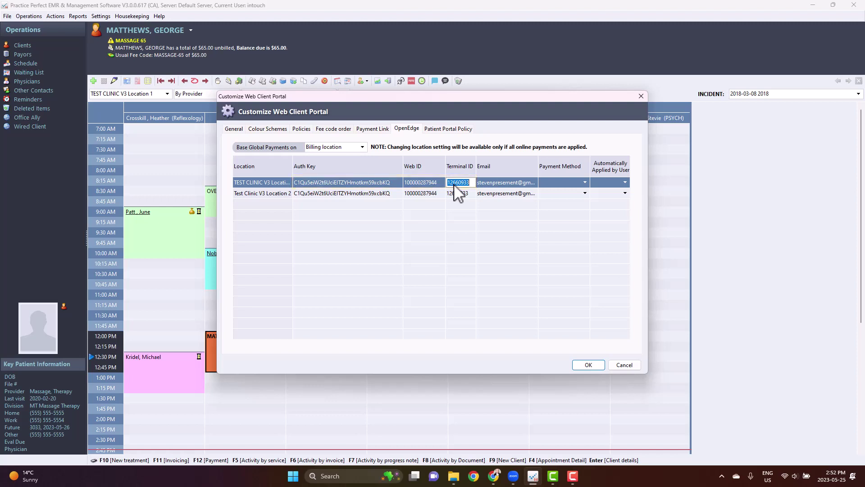
pyautogui.click(492, 184)
# Step: Set the OpenEdge Payment Method to Online Payment for both clinic locations
pyautogui.click(585, 183)
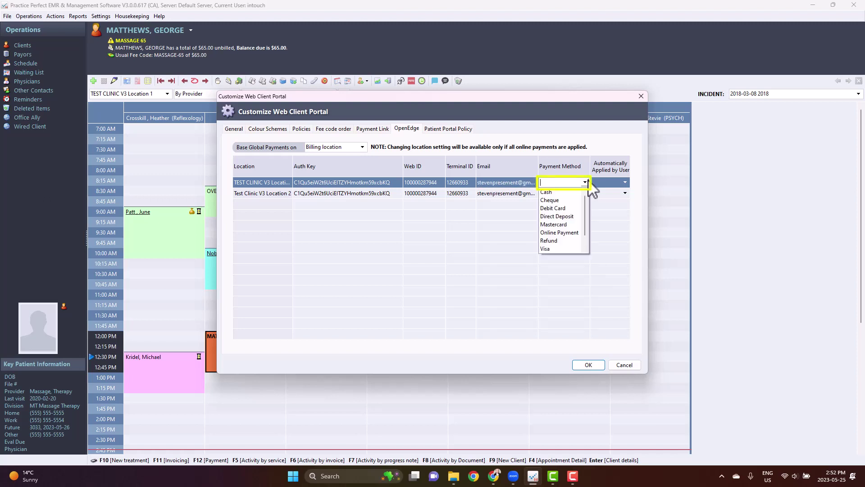
pyautogui.scroll(-1, 584, 204)
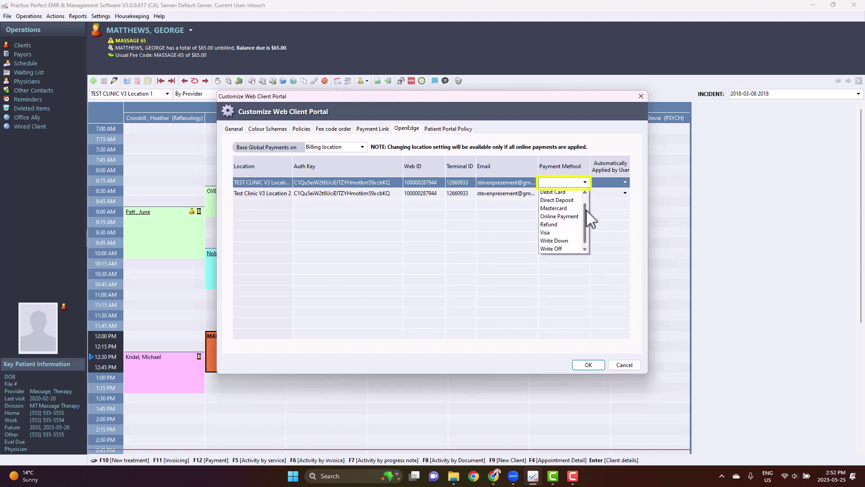
pyautogui.click(563, 217)
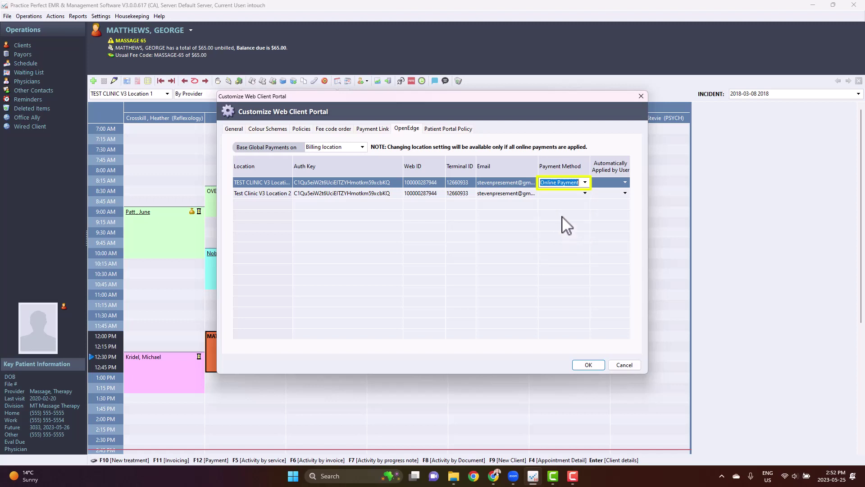
pyautogui.click(585, 194)
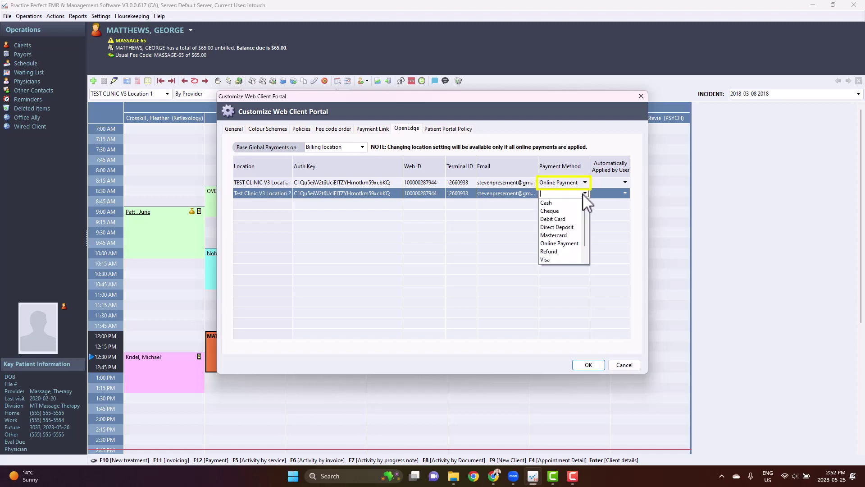
pyautogui.click(561, 243)
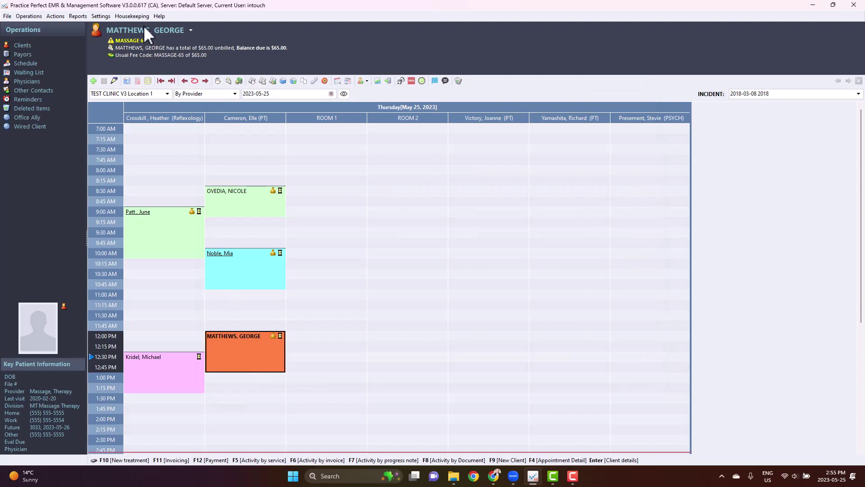
# Step: Open Housekeeping > Financial > Payment/Adjustment Methods and add a new method entry
pyautogui.click(132, 16)
pyautogui.moveTo(149, 67)
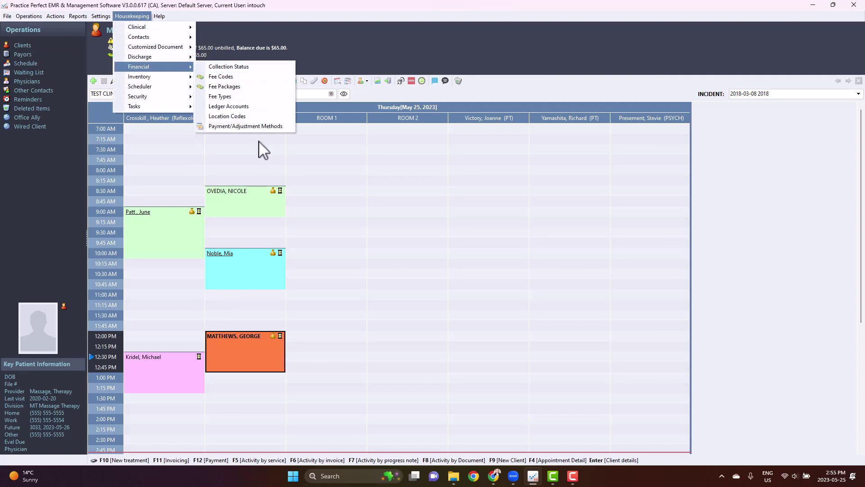
pyautogui.click(259, 128)
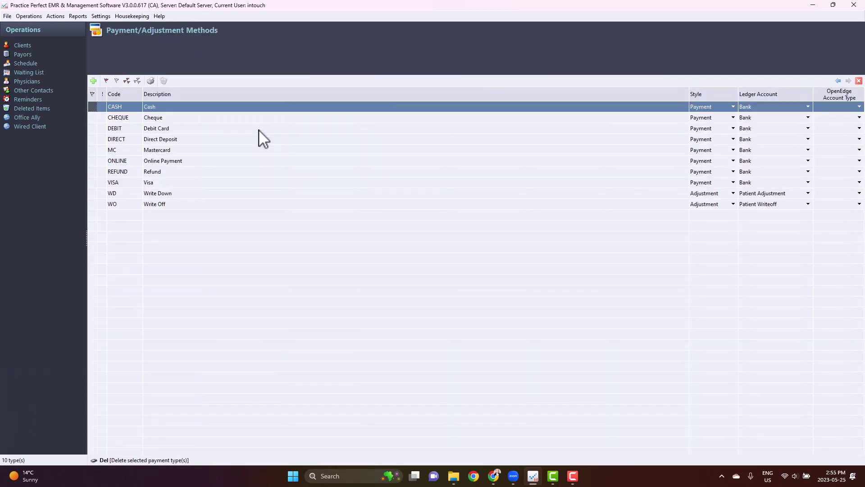
pyautogui.click(95, 82)
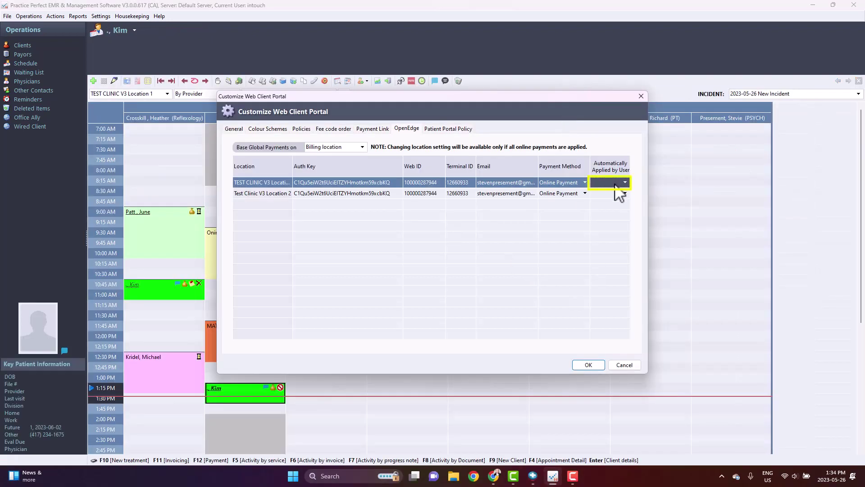
# Step: Assign one security user to auto-apply payments at both locations, then review the Base Global Payments setting
pyautogui.click(627, 184)
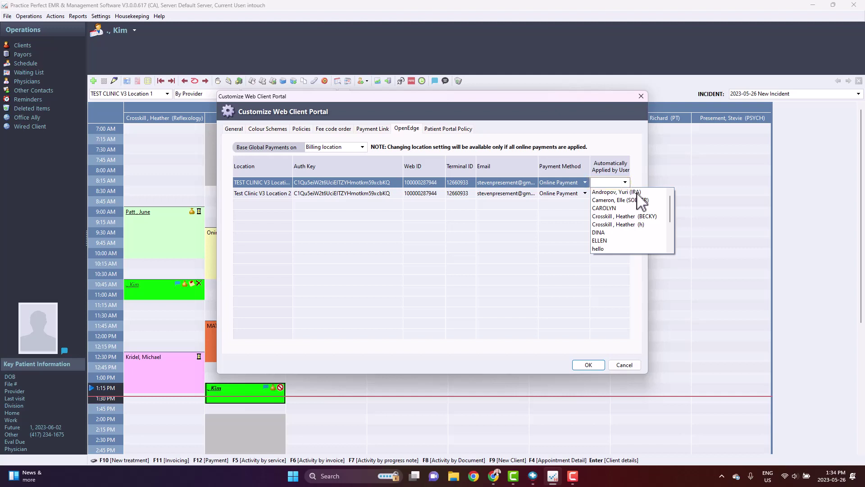
pyautogui.click(637, 193)
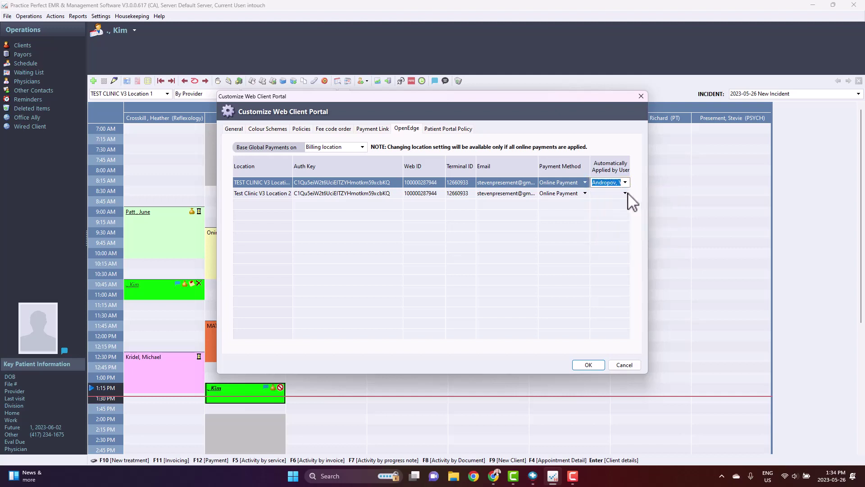
pyautogui.click(626, 193)
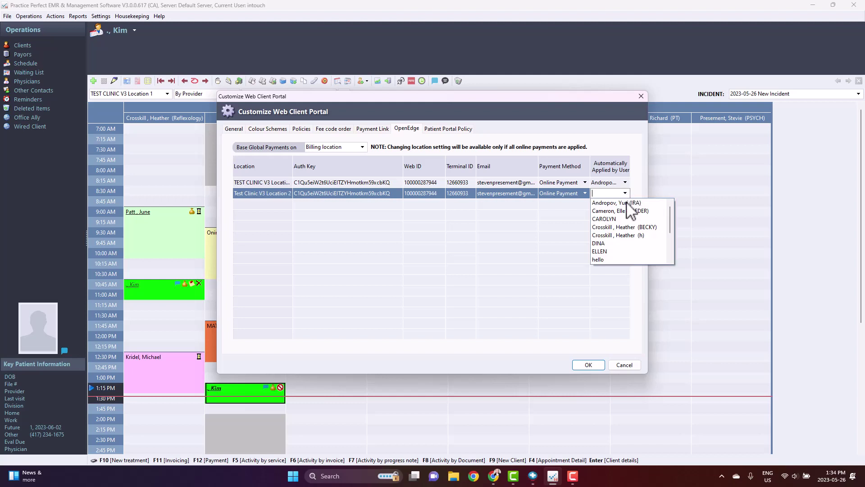
pyautogui.click(631, 203)
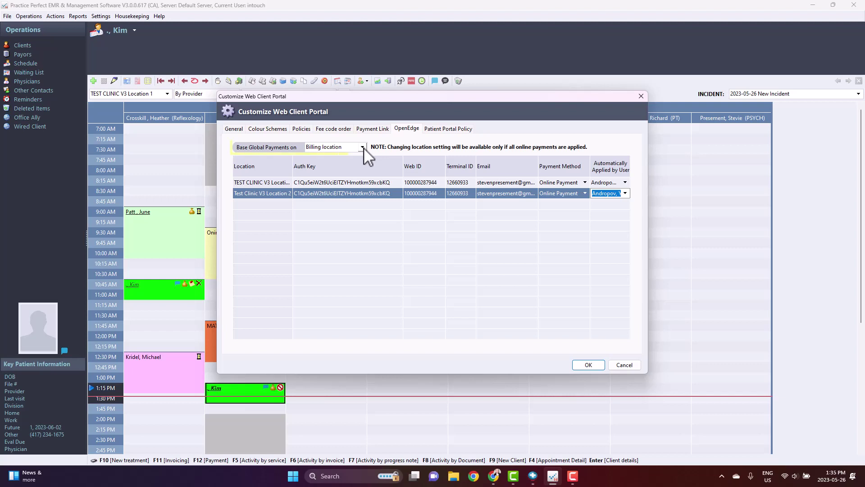
pyautogui.click(362, 147)
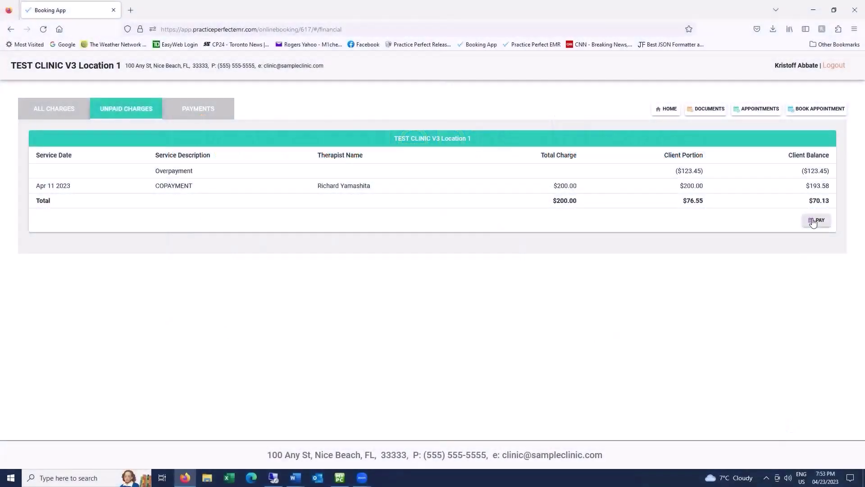
# Step: Open the Make a Payment form for the $70.13 unpaid balance
pyautogui.click(814, 222)
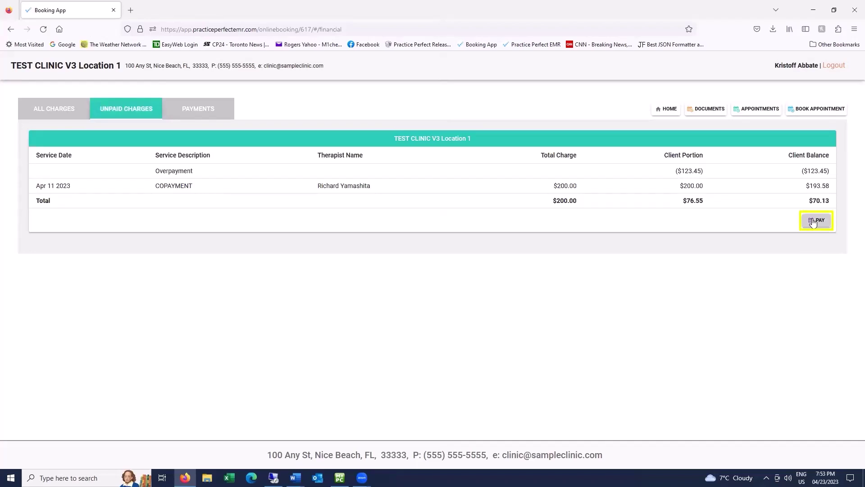
pyautogui.click(814, 221)
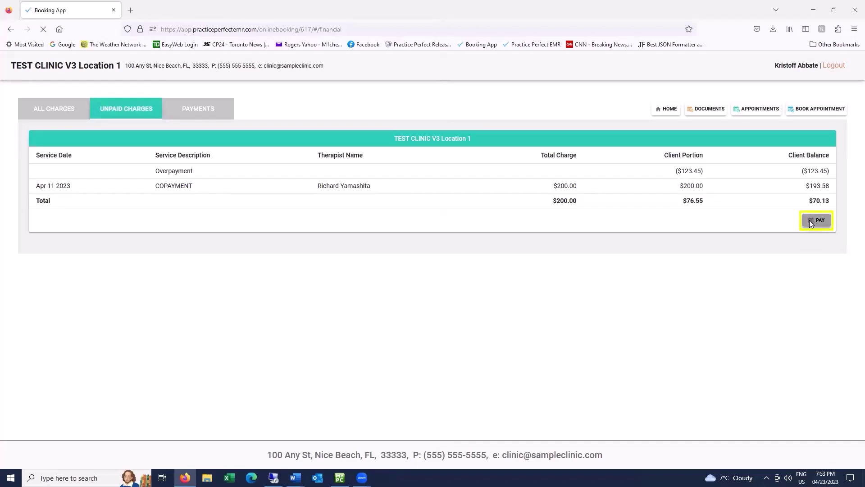
# Step: Enter the card number, cardholder's name, expiration date and CVV
pyautogui.click(356, 279)
pyautogui.write('411111')
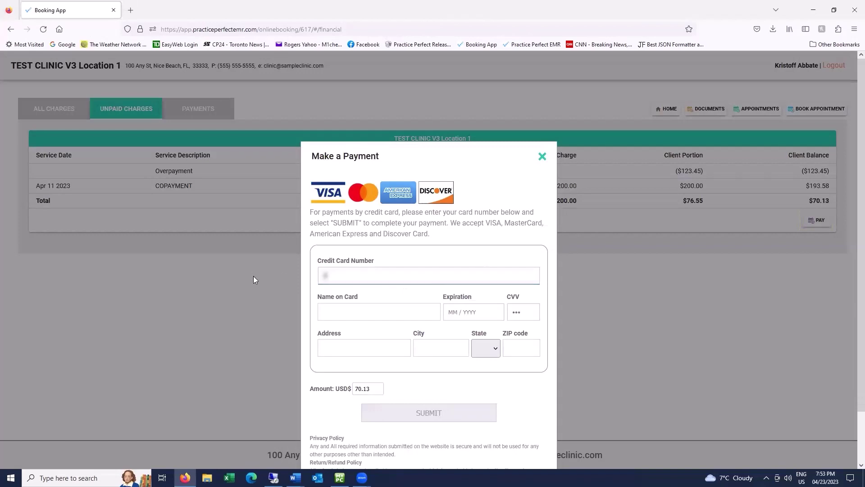
pyautogui.write('1111111111')
pyautogui.press('Tab')
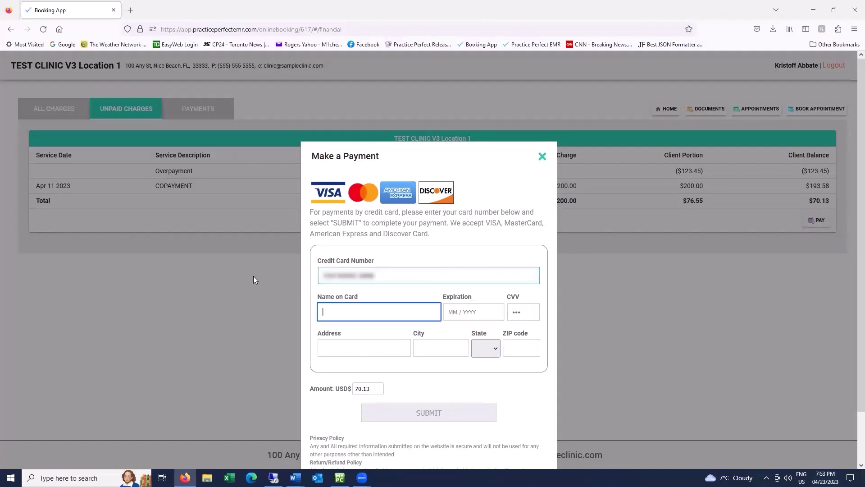
pyautogui.press('Tab')
pyautogui.write('04')
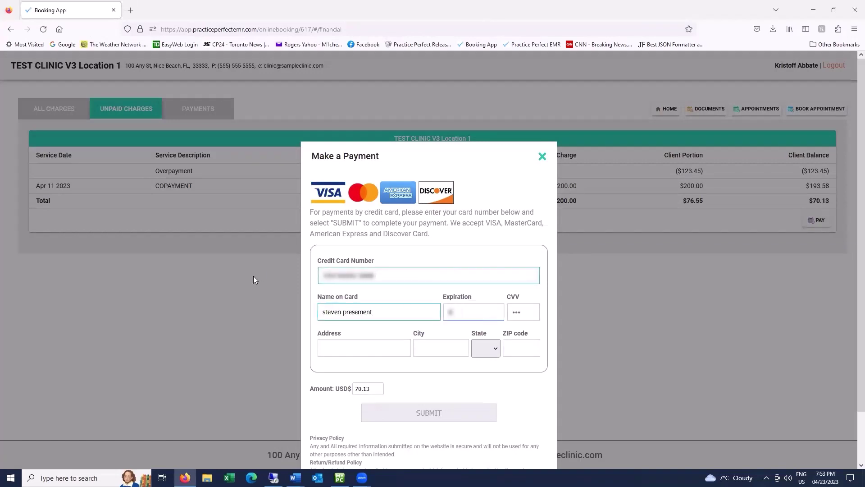
pyautogui.write('225')
pyautogui.press('Tab')
pyautogui.write('123')
# Step: Fill in the billing address, city, state NY and ZIP, then submit a 1.00 payment
pyautogui.press('Tab')
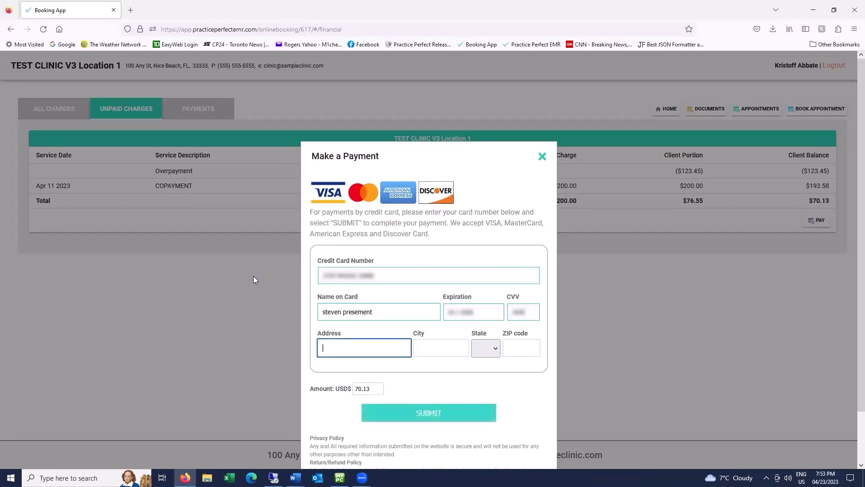
pyautogui.write('123 presement')
pyautogui.press('Tab')
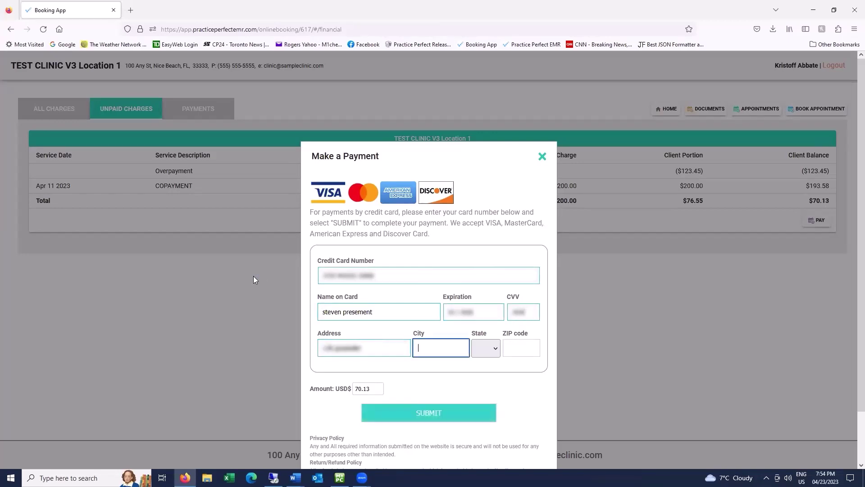
pyautogui.write('titi')
pyautogui.press('Tab')
pyautogui.write('ny')
pyautogui.press('Tab')
pyautogui.write('477')
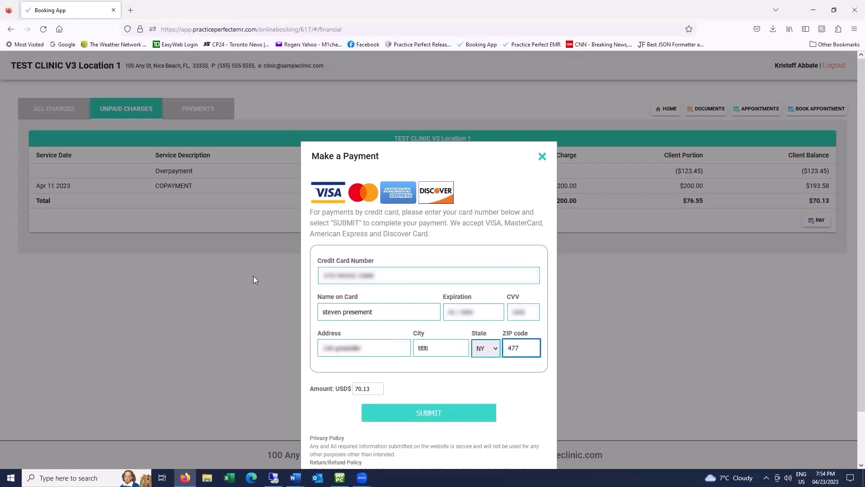
pyautogui.write('00')
pyautogui.press('Tab')
pyautogui.write('1.')
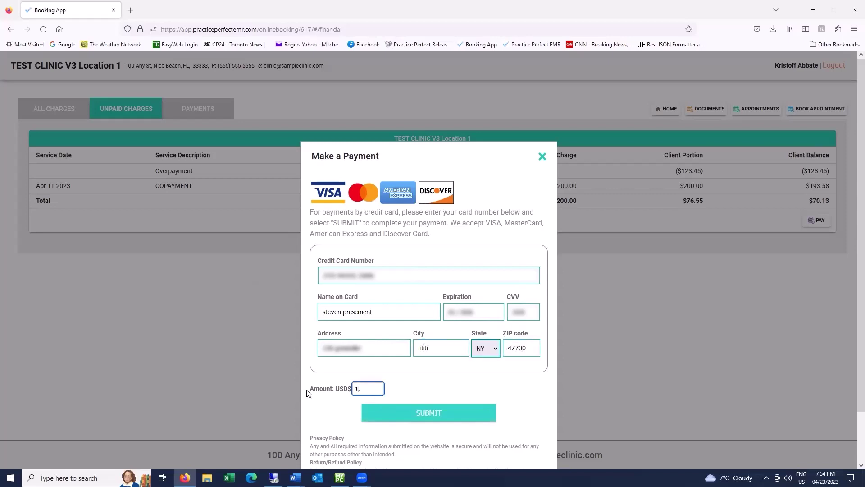
pyautogui.write('00')
pyautogui.click(434, 419)
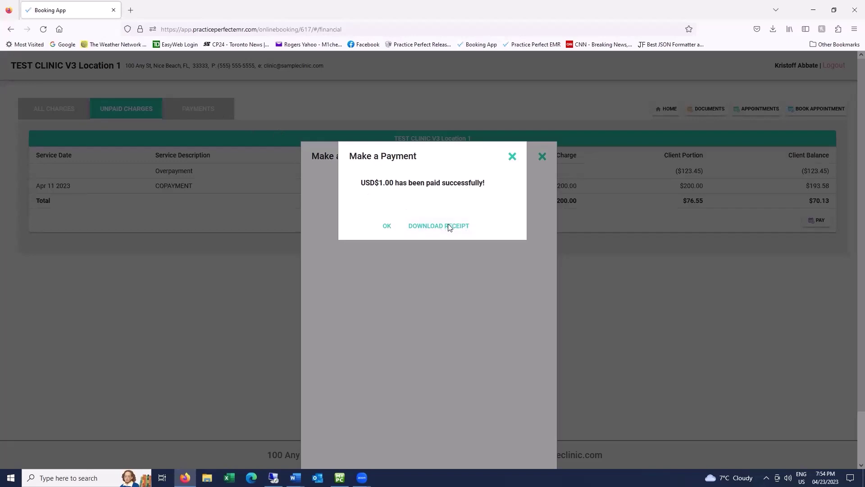
# Step: Download and open the payment receipt PDF, then download the $2.00 payment's receipt from Payments history
pyautogui.click(450, 227)
pyautogui.click(772, 30)
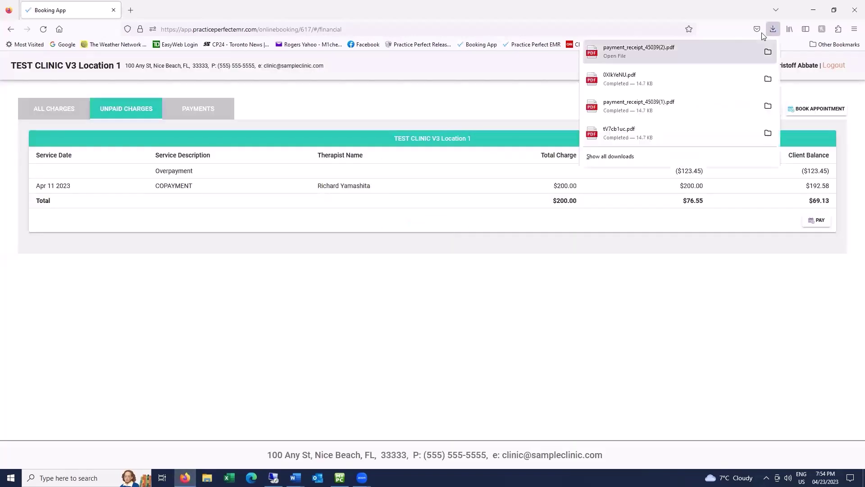
pyautogui.click(640, 53)
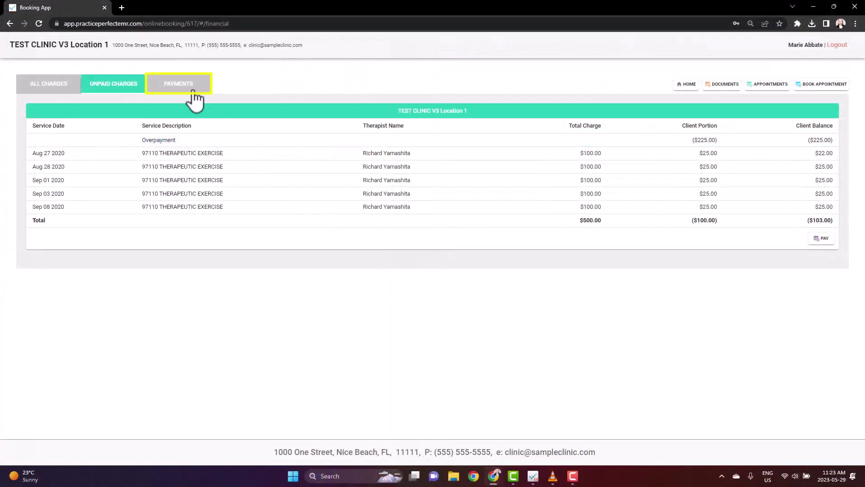
pyautogui.click(193, 90)
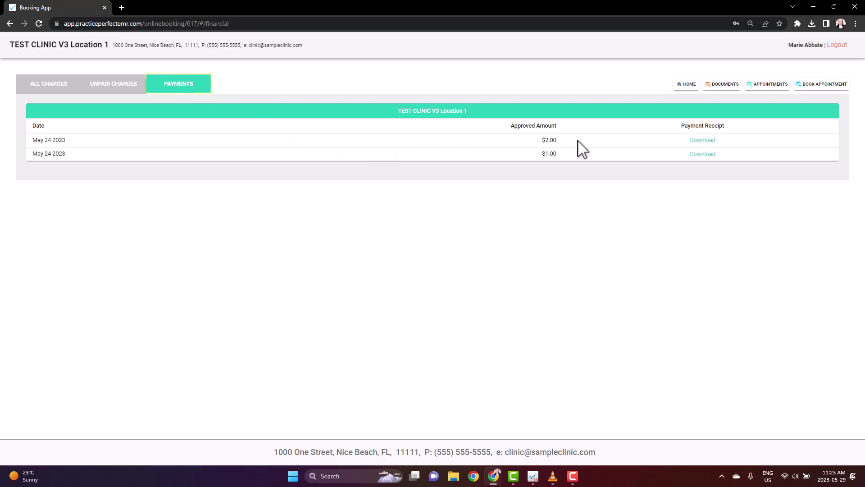
pyautogui.click(694, 140)
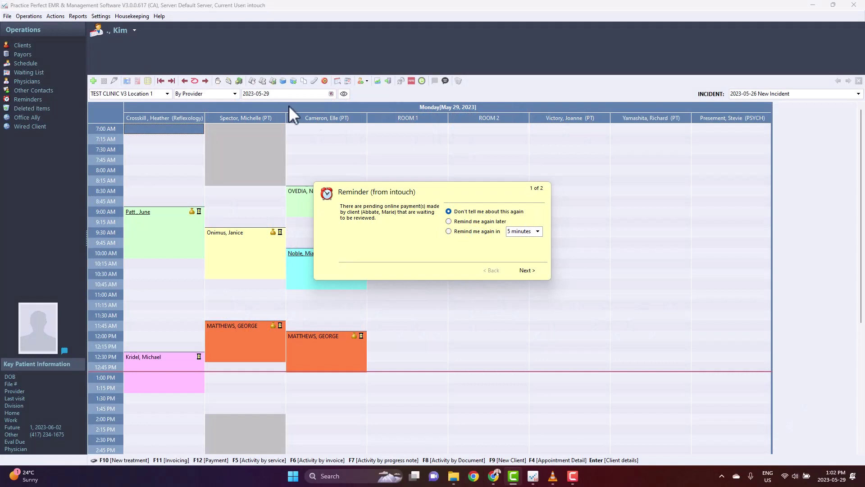
# Step: Page through the pending online payment and appointment request reminders and close them
pyautogui.click(407, 243)
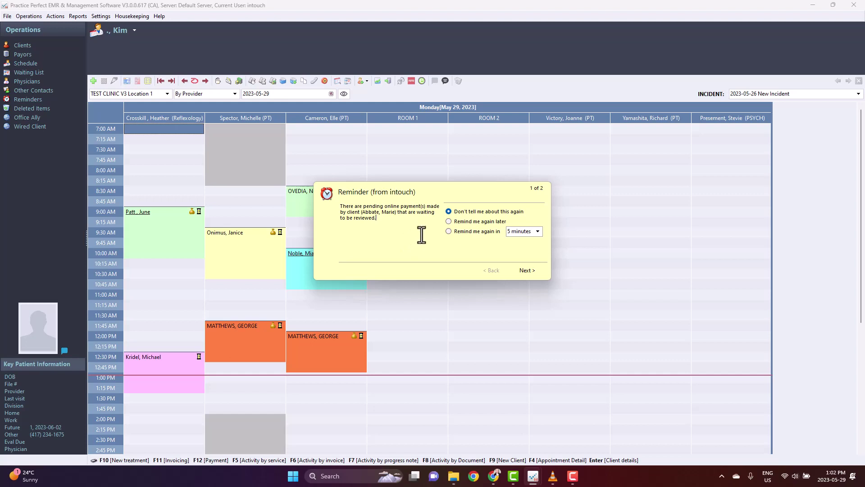
pyautogui.press('Return')
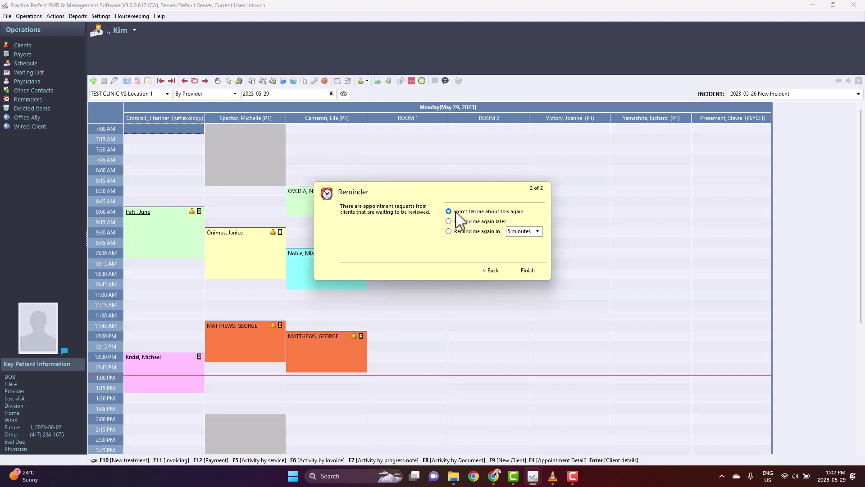
pyautogui.press('Return')
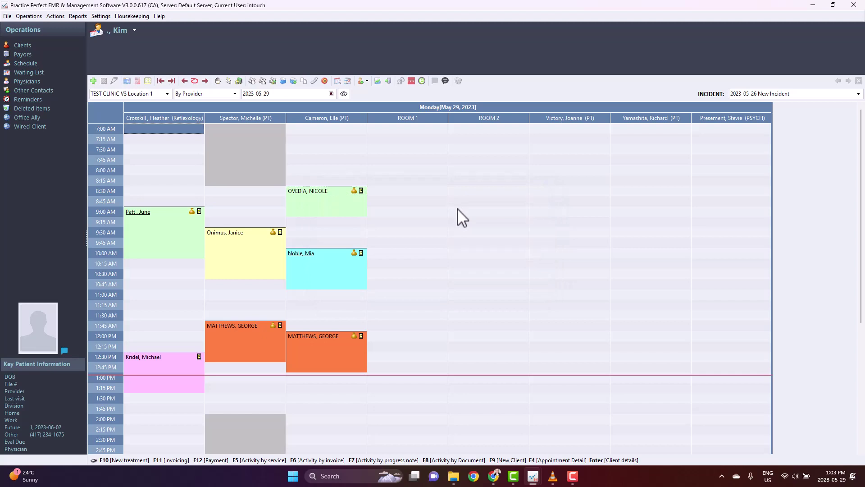
# Step: Apply the client's pending $3.00 payment from the Web Payment Listing, then open Active Clients
pyautogui.click(54, 16)
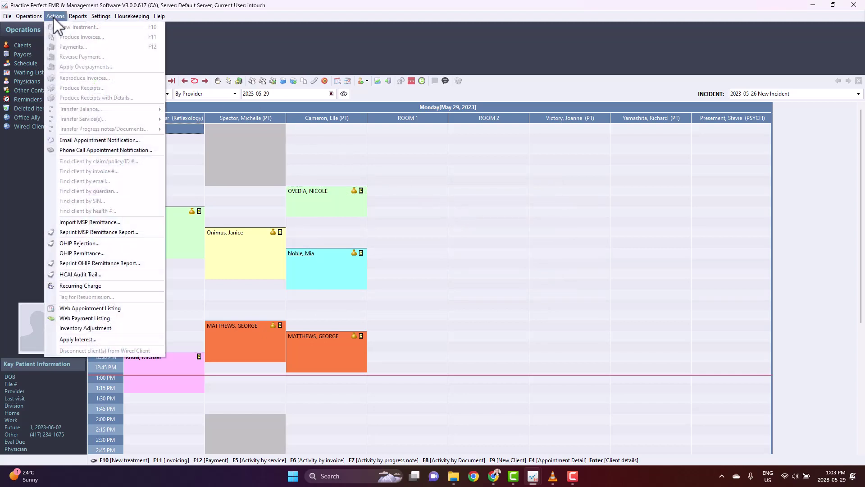
pyautogui.click(109, 317)
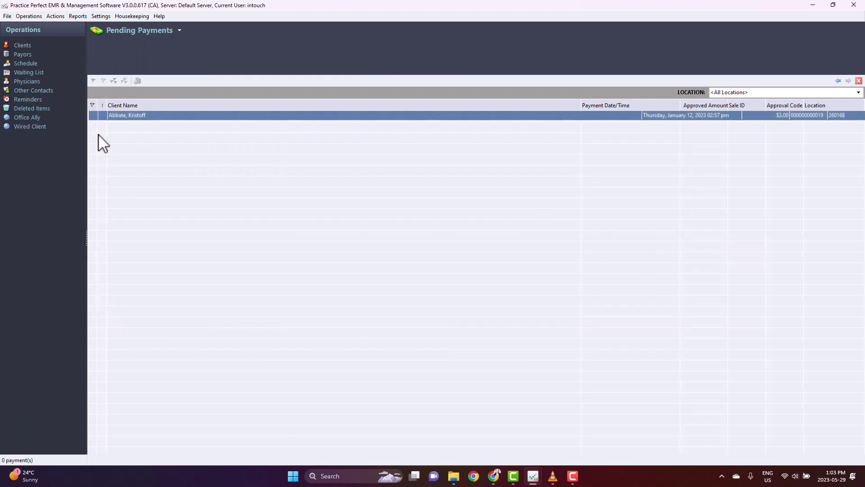
pyautogui.click(92, 116)
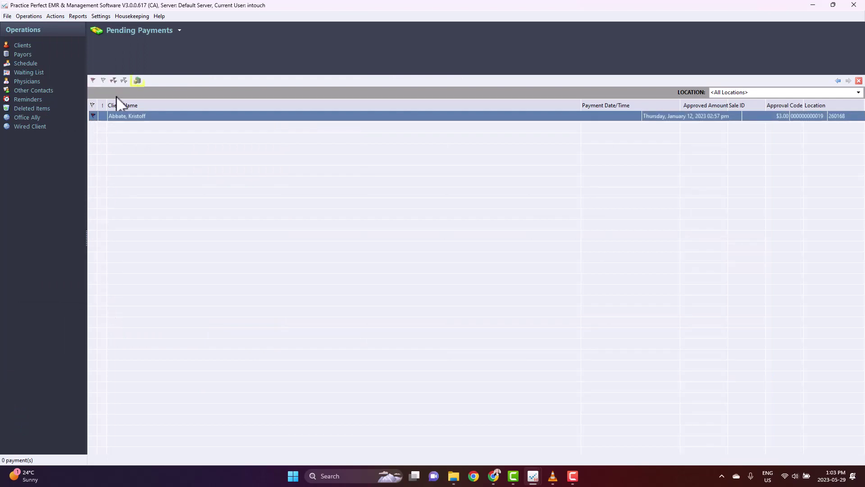
pyautogui.click(138, 81)
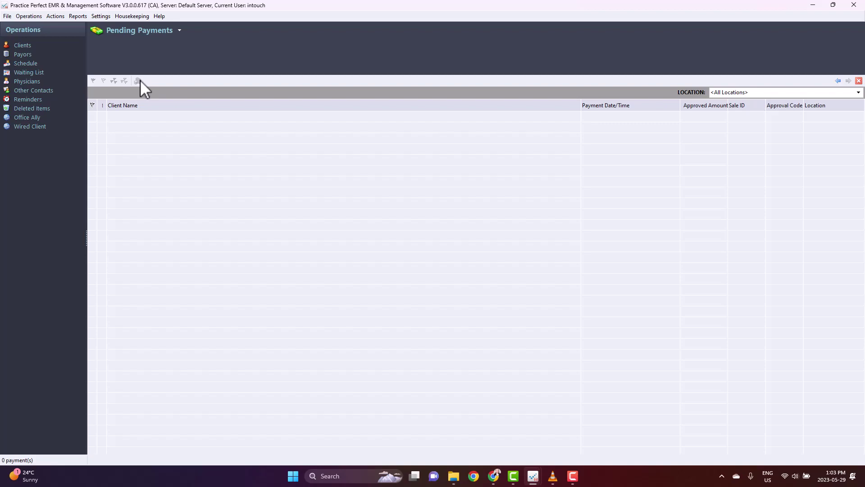
pyautogui.click(45, 48)
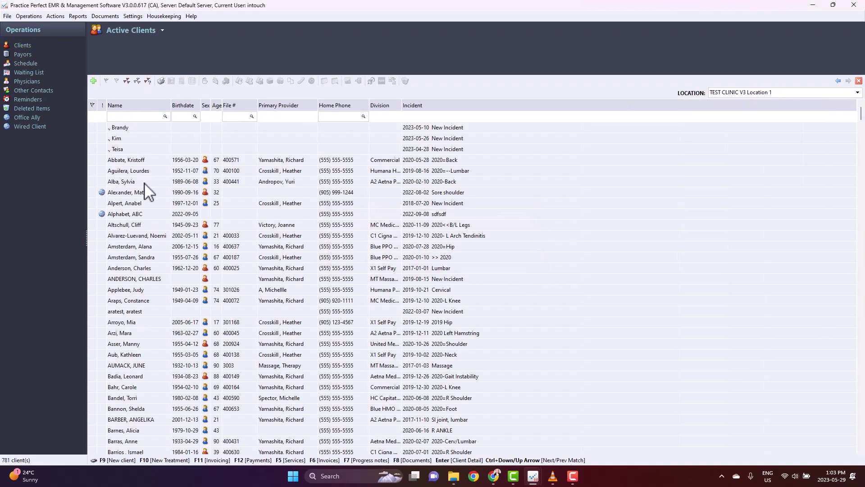
# Step: Show the client's payment activity and inspect the 2023-01-19 Online Payments entry
pyautogui.click(143, 162)
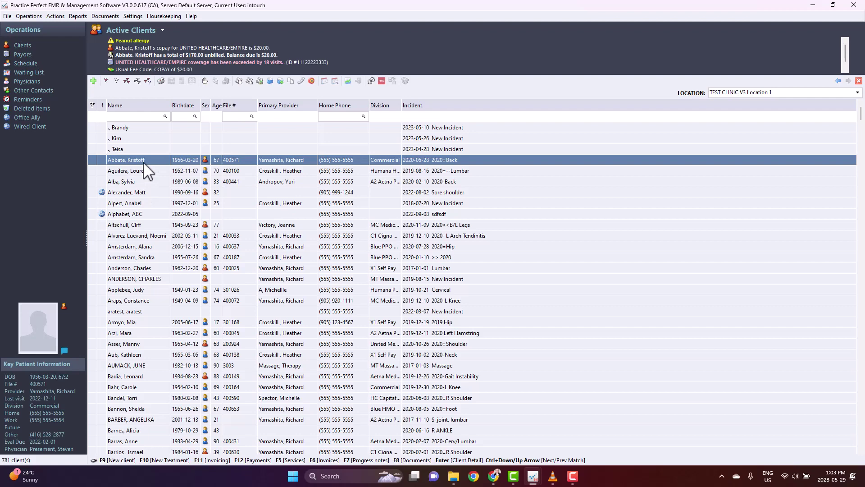
pyautogui.click(259, 82)
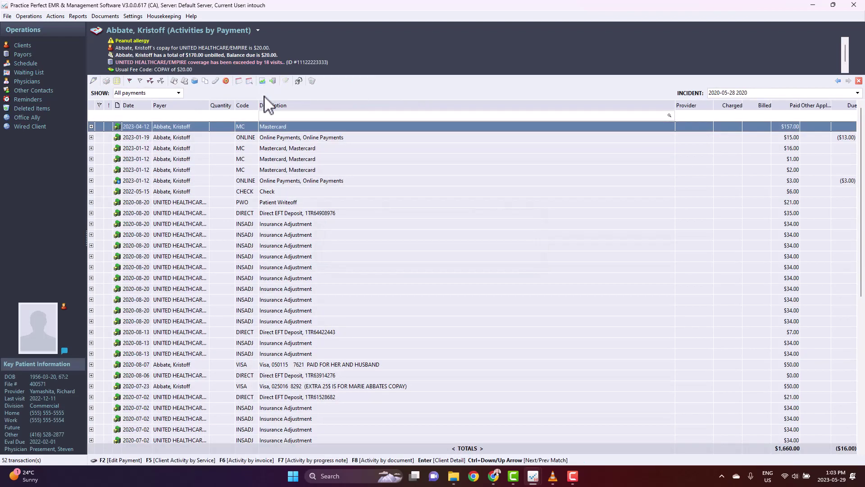
pyautogui.click(318, 139)
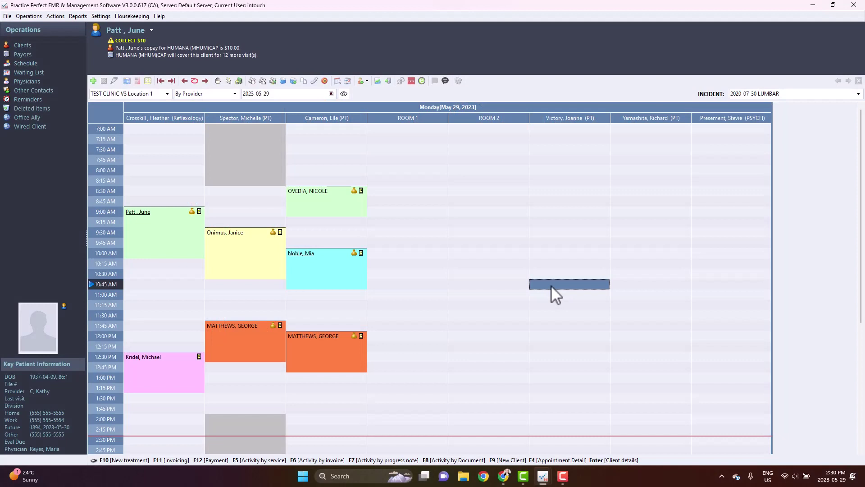
# Step: Enable 'Allow to receive client-made online payment reminders' in the first security user's Functions permissions
pyautogui.click(132, 16)
pyautogui.moveTo(191, 97)
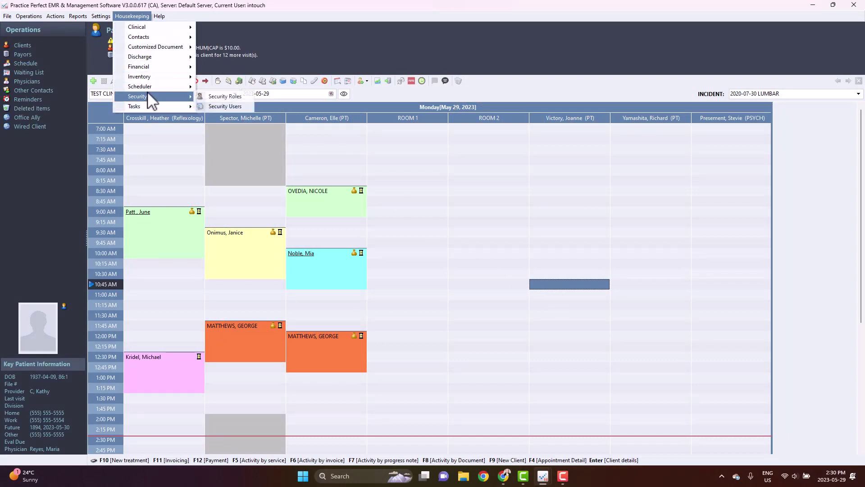
pyautogui.click(231, 107)
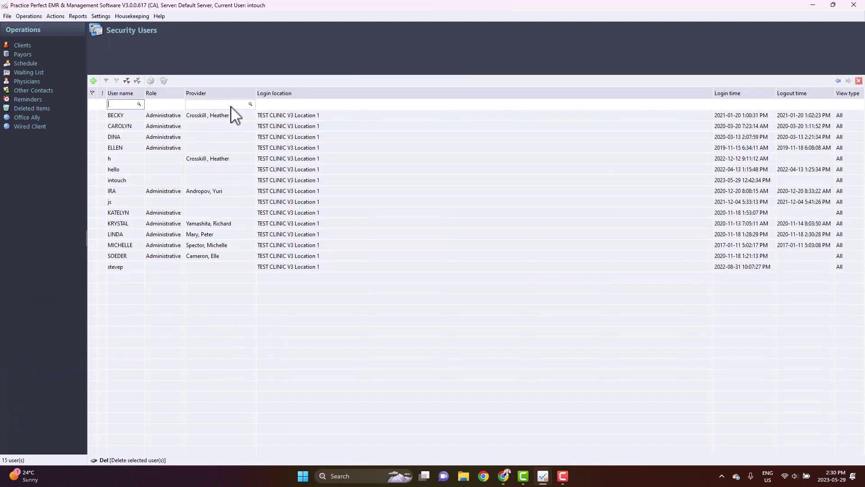
pyautogui.doubleClick(134, 114)
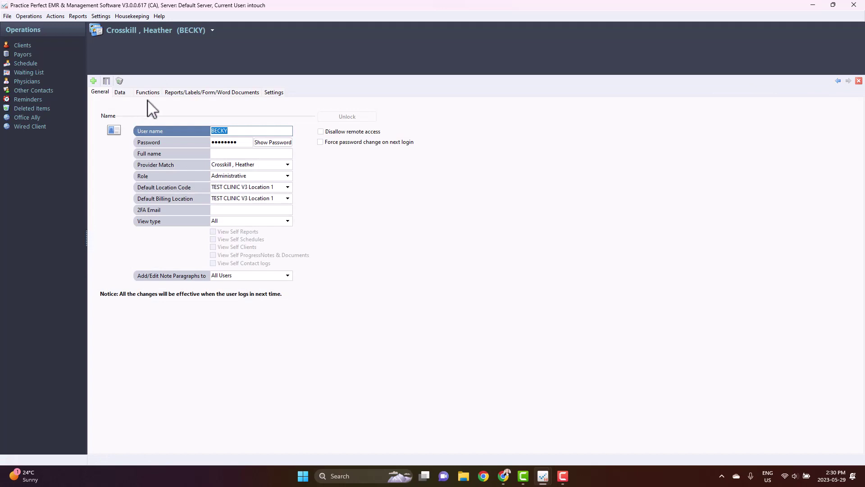
pyautogui.click(151, 93)
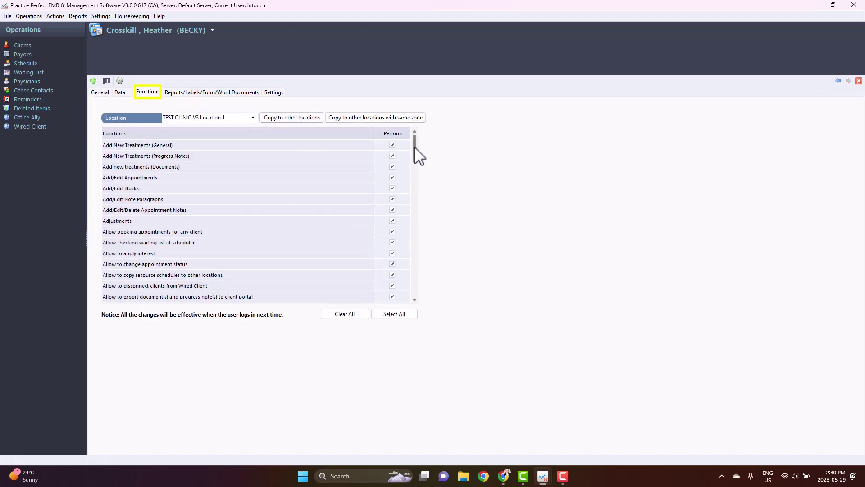
pyautogui.scroll(-2, 413, 155)
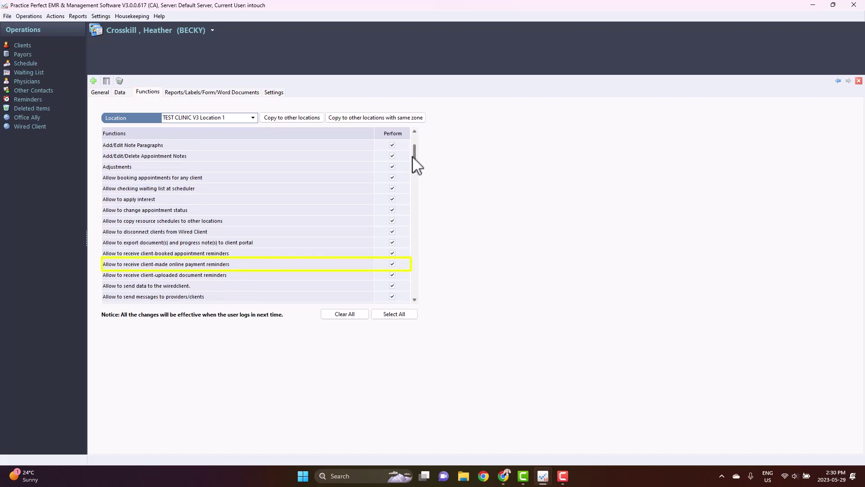
pyautogui.click(316, 265)
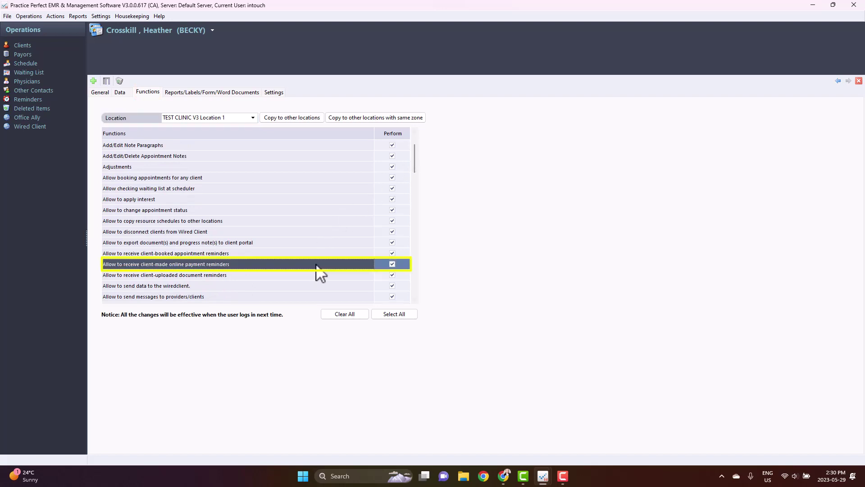